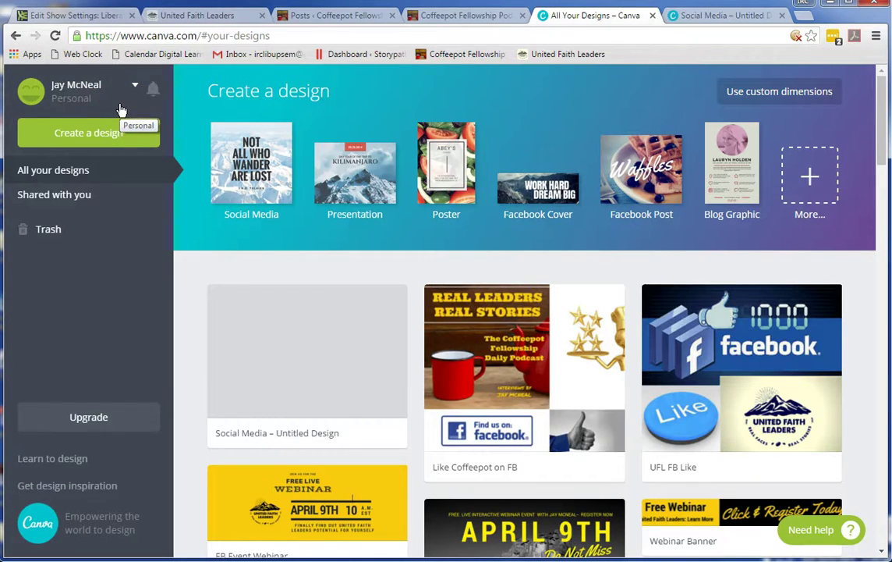
- Open the full list of design types and scroll through the categories
{"action": "left_click", "coordinate": [113, 113]}
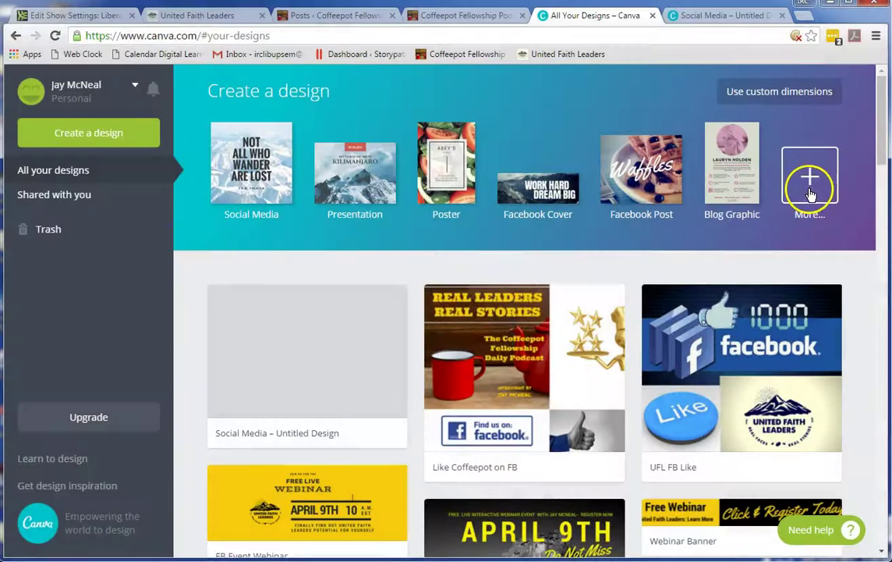
{"action": "left_click", "coordinate": [809, 184]}
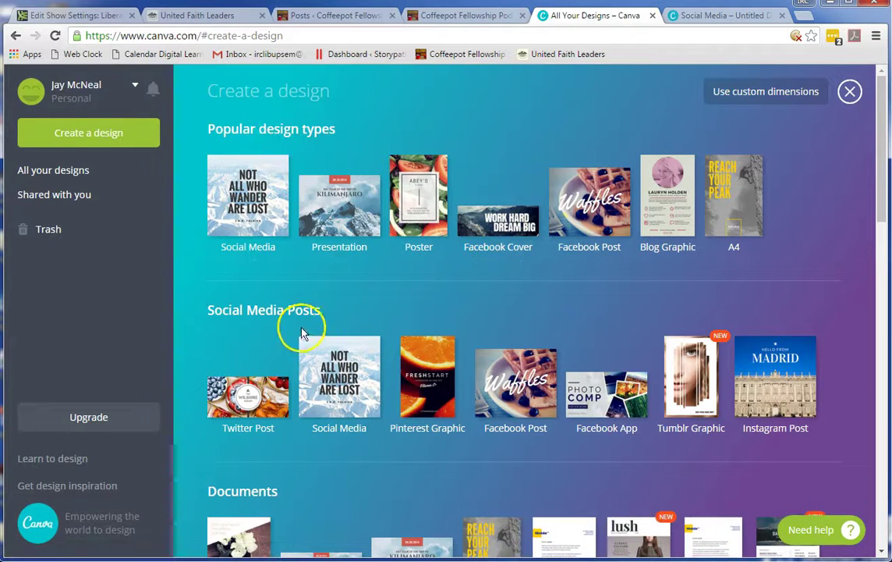
{"action": "scroll", "coordinate": [482, 300], "scroll_direction": "down", "scroll_amount": 2}
{"action": "scroll", "coordinate": [482, 300], "scroll_direction": "down", "scroll_amount": 4}
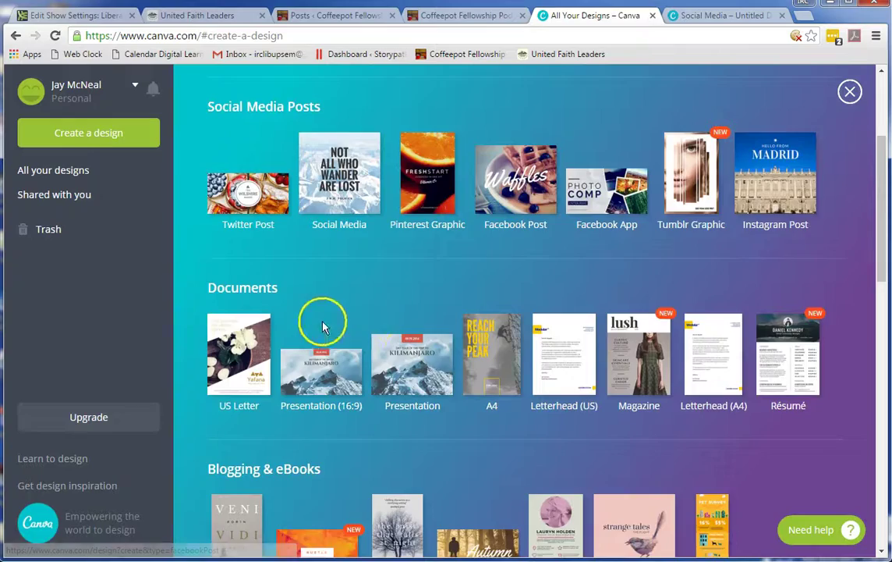
{"action": "scroll", "coordinate": [443, 355], "scroll_direction": "down", "scroll_amount": 5}
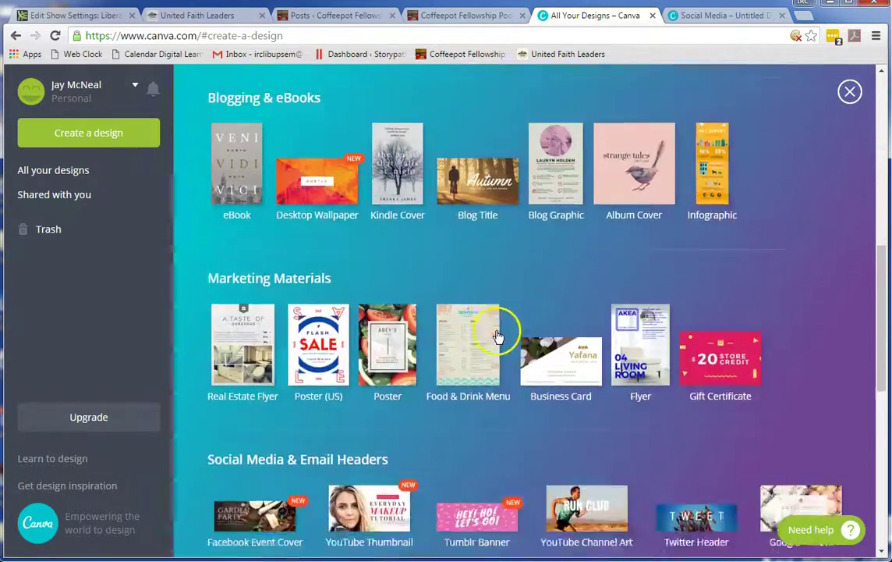
{"action": "scroll", "coordinate": [472, 336], "scroll_direction": "down", "scroll_amount": 2}
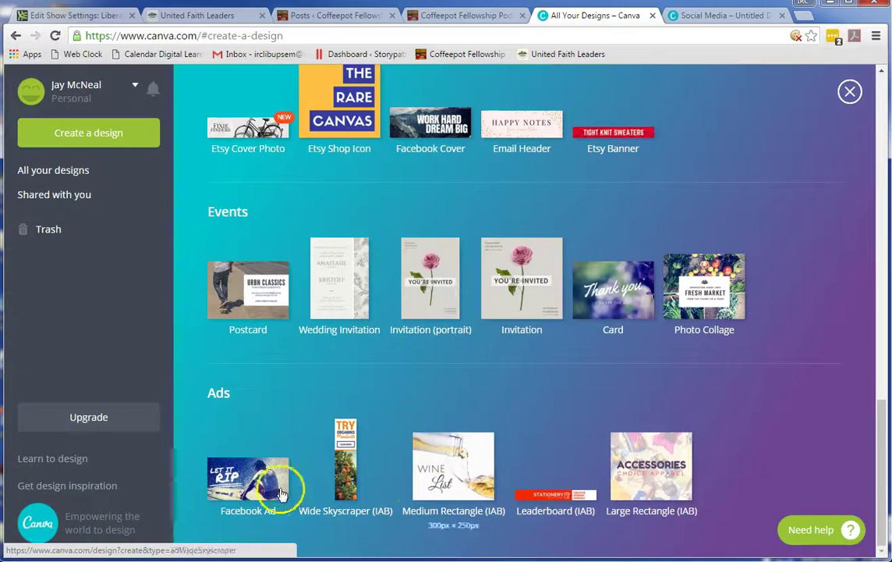
- Try the Facebook Ad and Leaderboard formats, cancel, and pick Social Media instead
{"action": "left_click", "coordinate": [241, 472]}
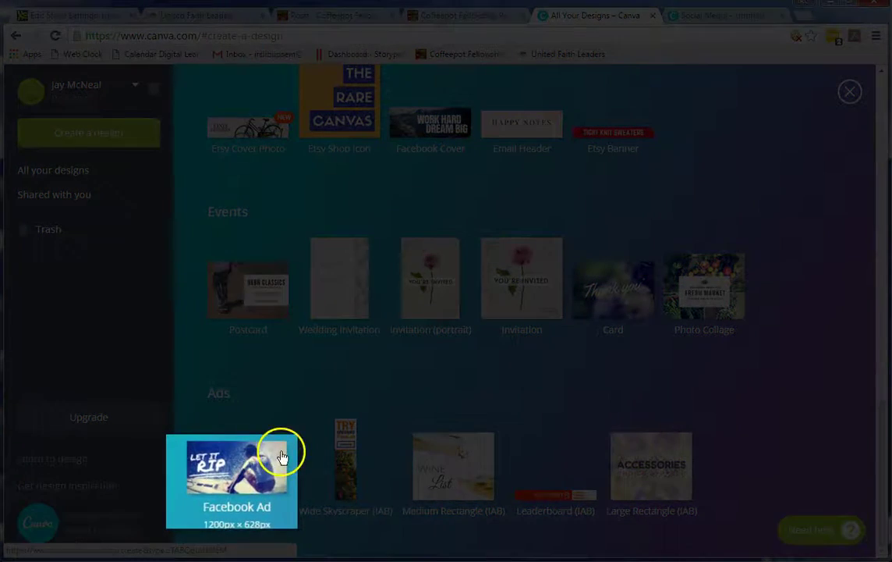
{"action": "left_click", "coordinate": [556, 479]}
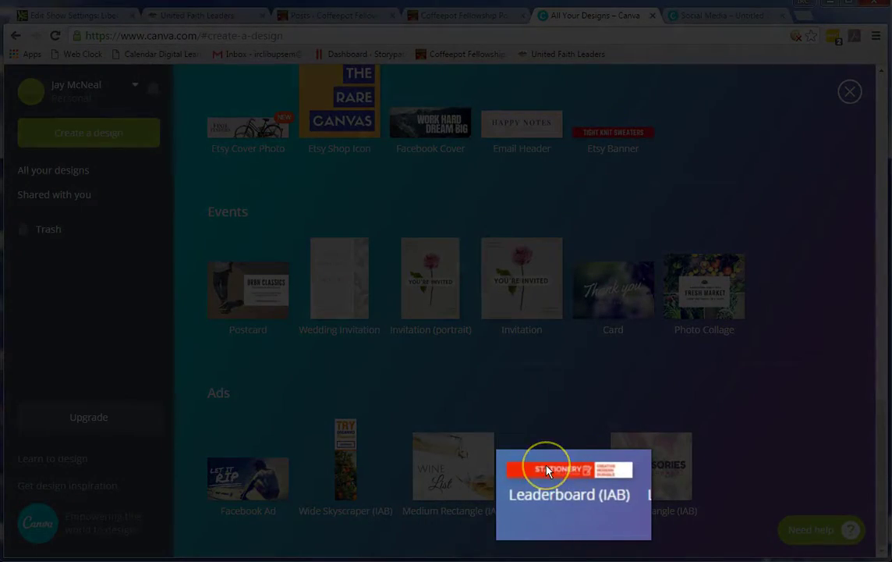
{"action": "left_click", "coordinate": [545, 364]}
{"action": "scroll", "coordinate": [528, 243], "scroll_direction": "up", "scroll_amount": 8}
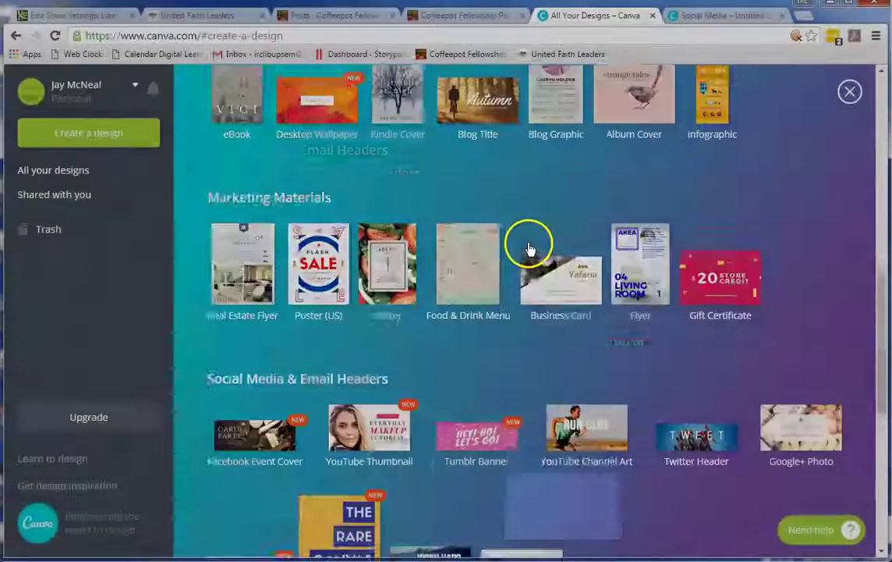
{"action": "scroll", "coordinate": [521, 246], "scroll_direction": "up", "scroll_amount": 6}
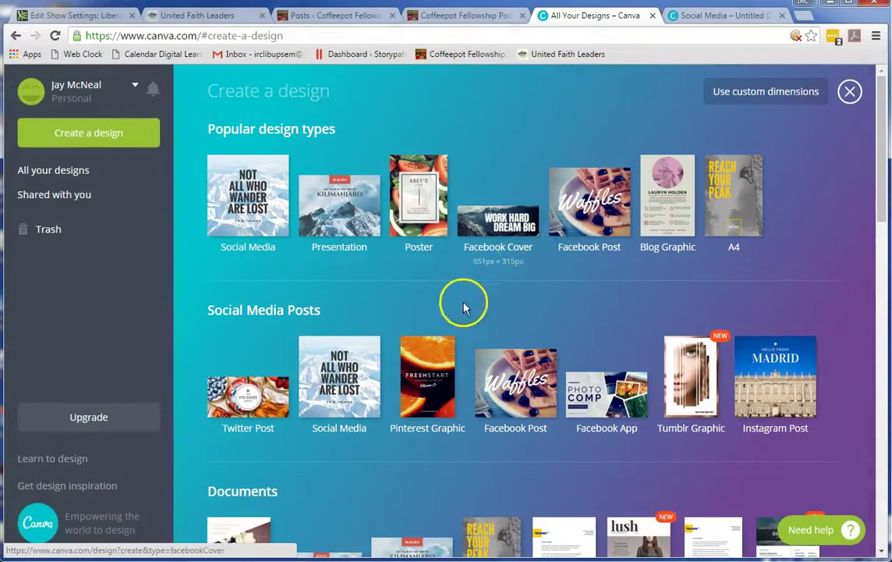
{"action": "left_click", "coordinate": [256, 233]}
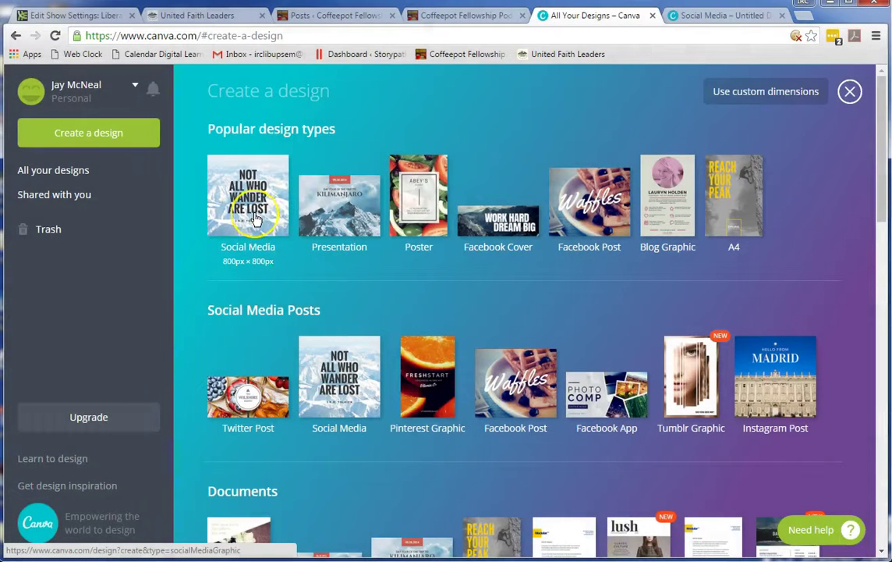
- Create an 800 × 800 Social Media design and swap the spring sale layout for the forest quote layout
{"action": "left_click", "coordinate": [256, 219]}
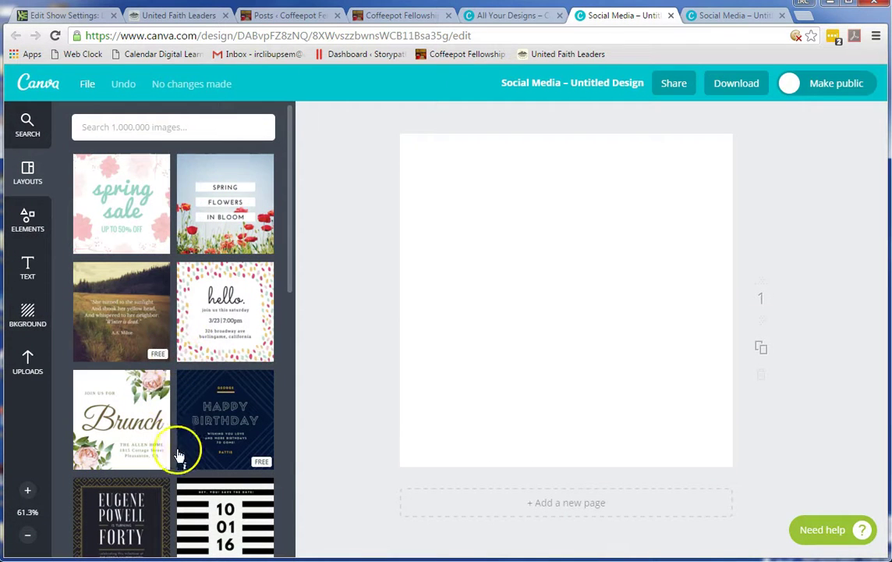
{"action": "left_click", "coordinate": [131, 206]}
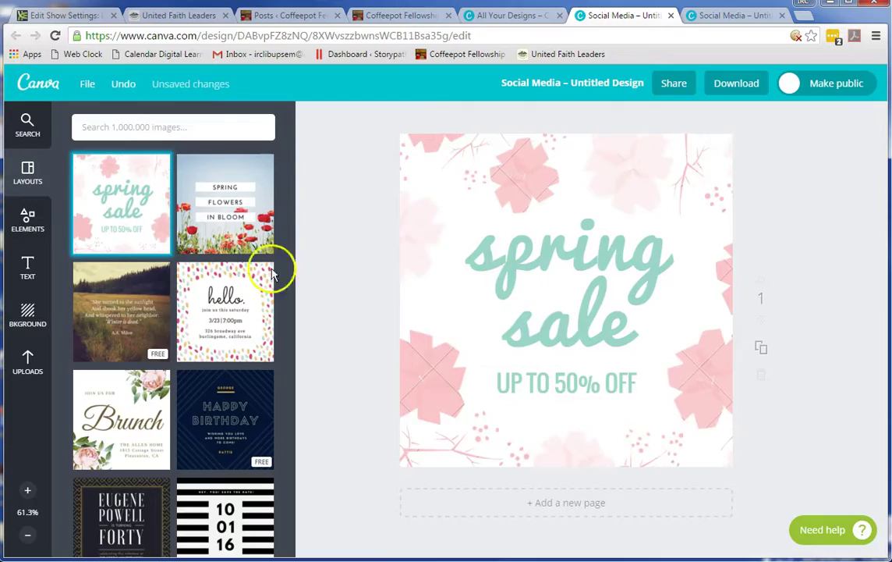
{"action": "mouse_move", "coordinate": [145, 243]}
{"action": "left_mouse_down"}
{"action": "mouse_move", "coordinate": [162, 246]}
{"action": "mouse_move", "coordinate": [153, 249]}
{"action": "left_mouse_up"}
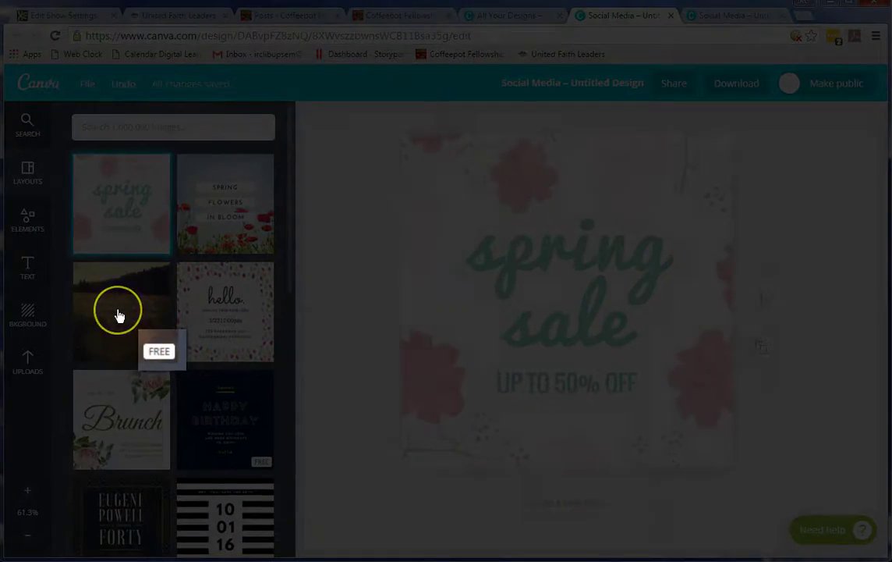
{"action": "left_click", "coordinate": [119, 315]}
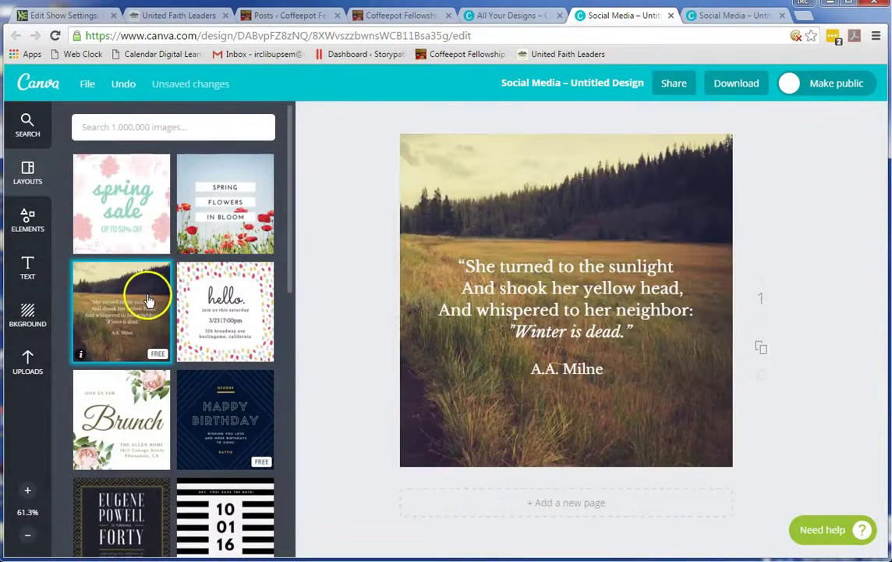
{"action": "left_click", "coordinate": [739, 20]}
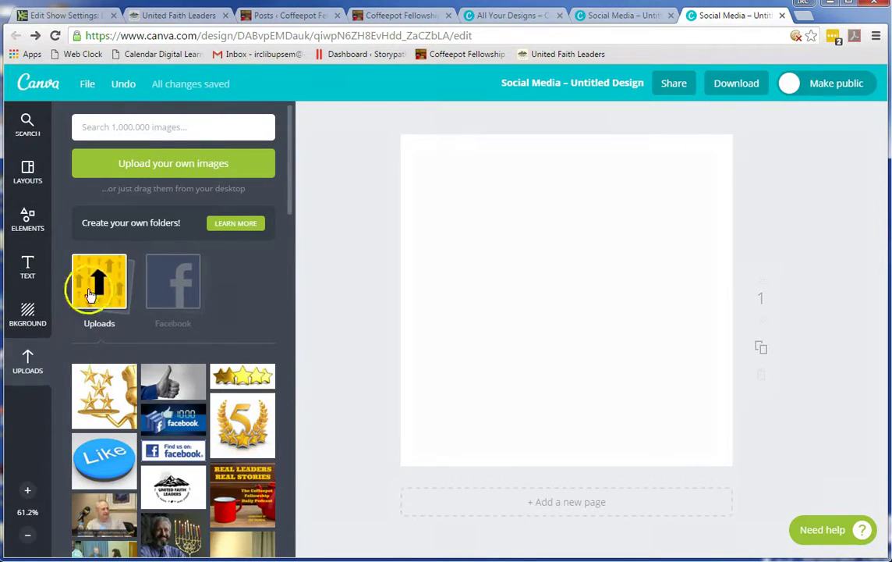
- On the other design, add the Real Leaders Real Stories upload, then delete it
{"action": "mouse_move", "coordinate": [34, 364]}
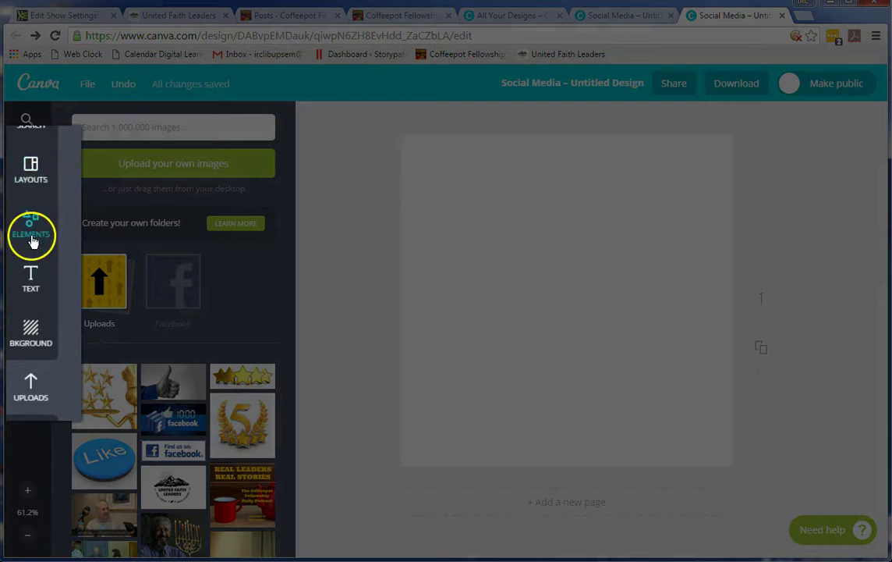
{"action": "left_click", "coordinate": [43, 180]}
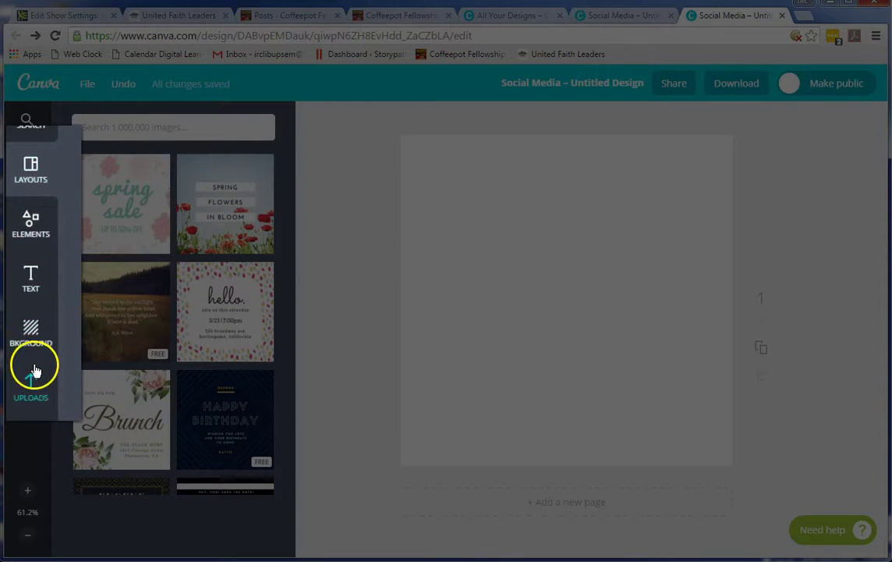
{"action": "left_click", "coordinate": [33, 390]}
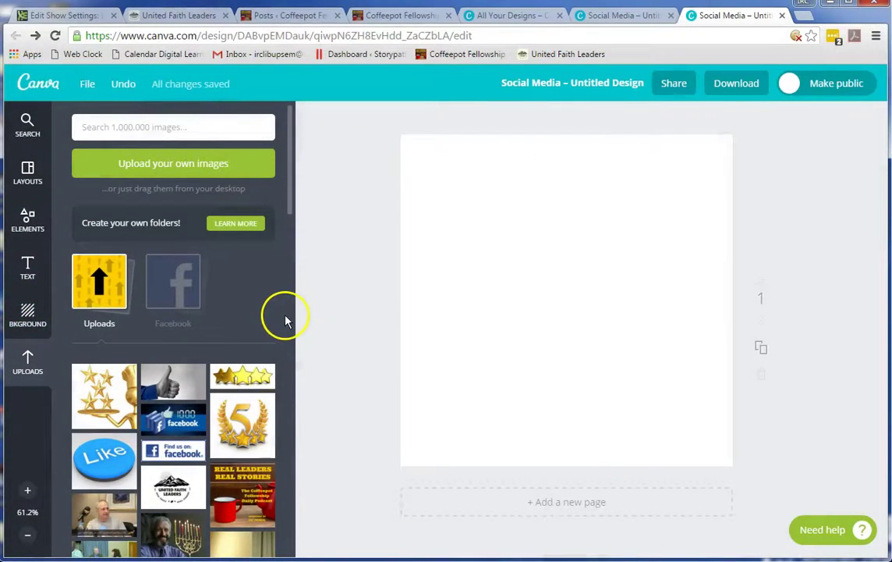
{"action": "left_click", "coordinate": [250, 486]}
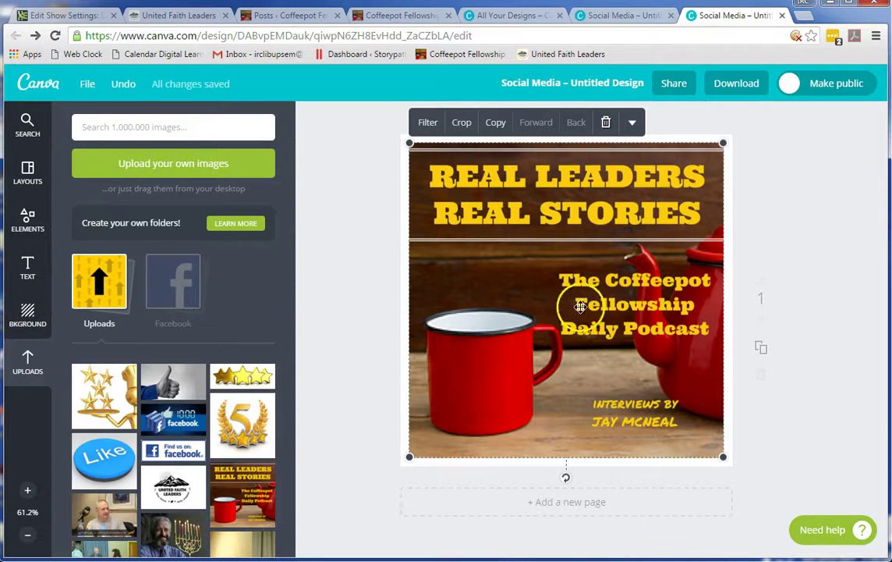
{"action": "left_click", "coordinate": [606, 123]}
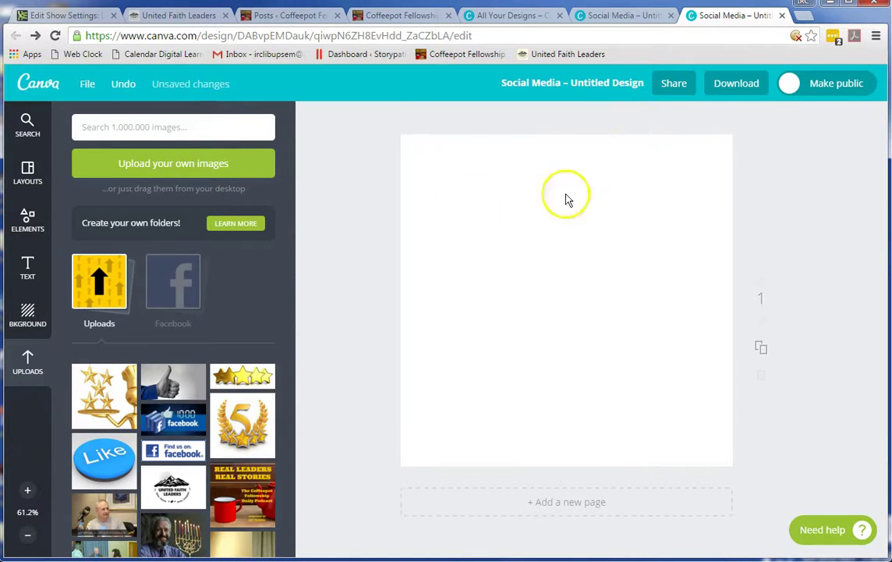
- Place the red mug and teapot photo and enlarge it until the mug fills the page
{"action": "scroll", "coordinate": [206, 360], "scroll_direction": "down", "scroll_amount": 4}
{"action": "scroll", "coordinate": [213, 352], "scroll_direction": "down", "scroll_amount": 5}
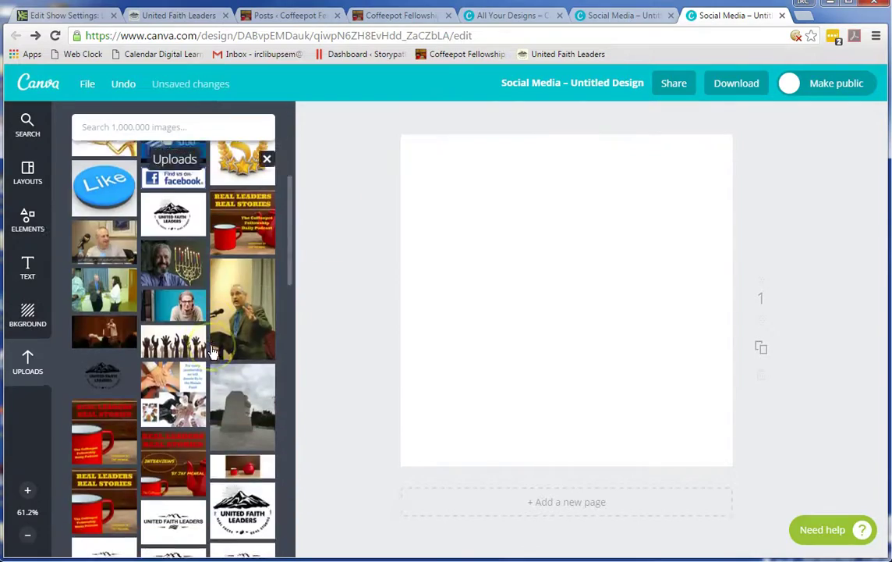
{"action": "left_click_drag", "start_coordinate": [241, 398], "coordinate": [611, 284]}
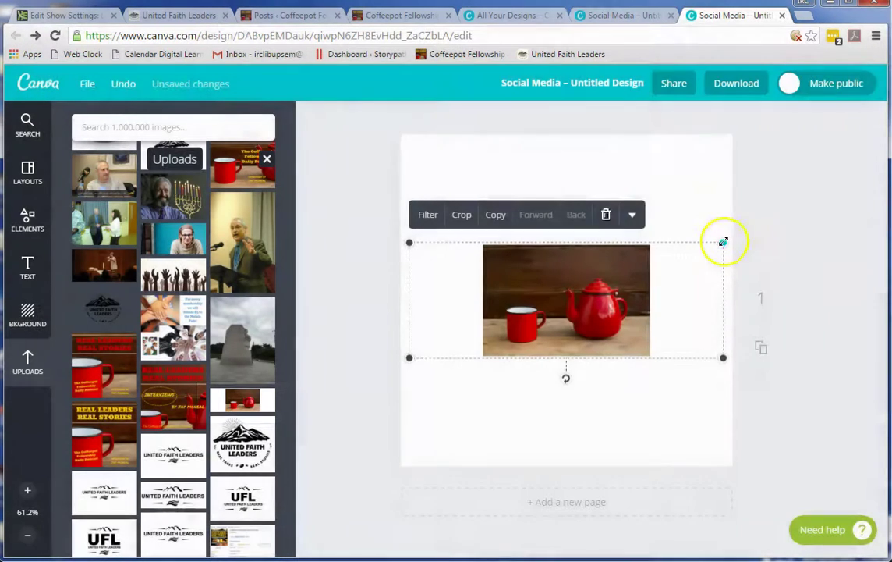
{"action": "left_click_drag", "start_coordinate": [723, 242], "coordinate": [820, 145]}
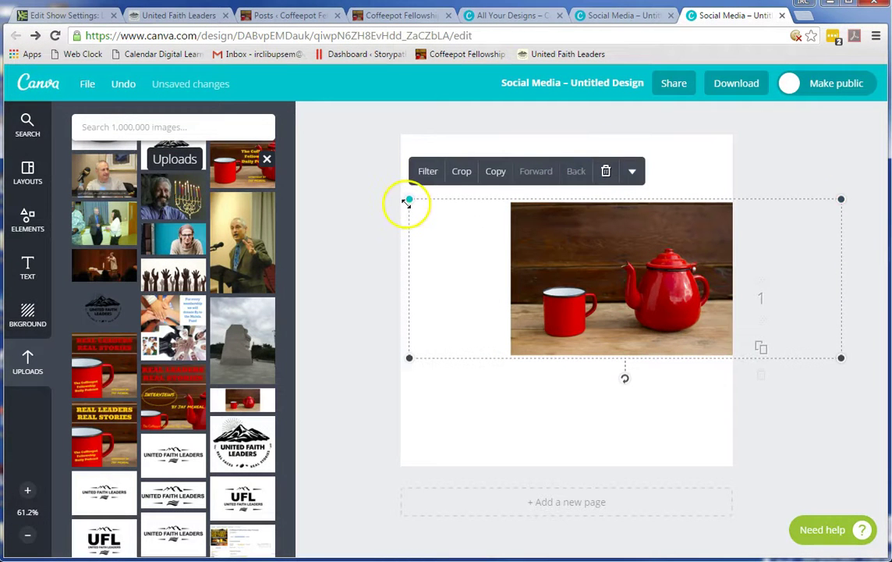
{"action": "left_click_drag", "start_coordinate": [410, 201], "coordinate": [273, 50]}
{"action": "left_click_drag", "start_coordinate": [841, 358], "coordinate": [891, 561]}
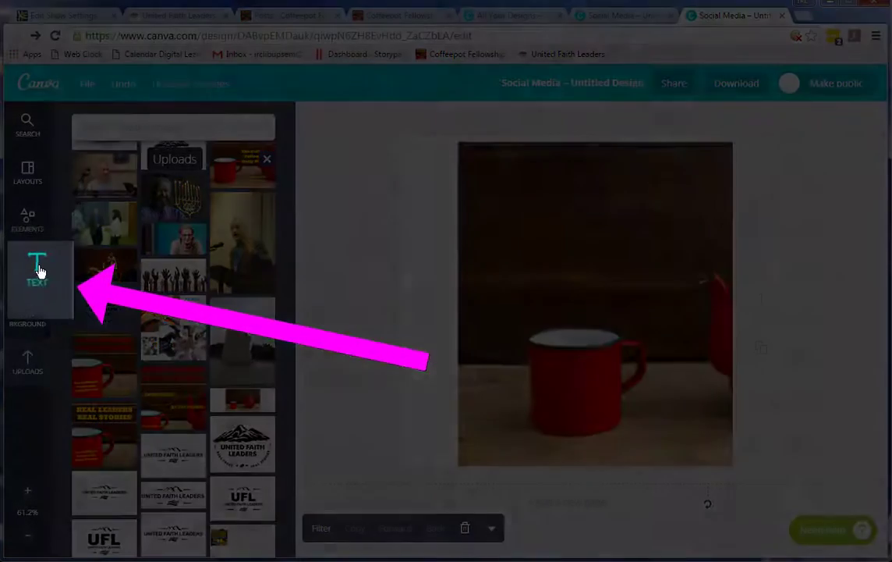
- Add the Nail Art Mondays text design and shrink it above the mug
{"action": "left_click", "coordinate": [39, 269]}
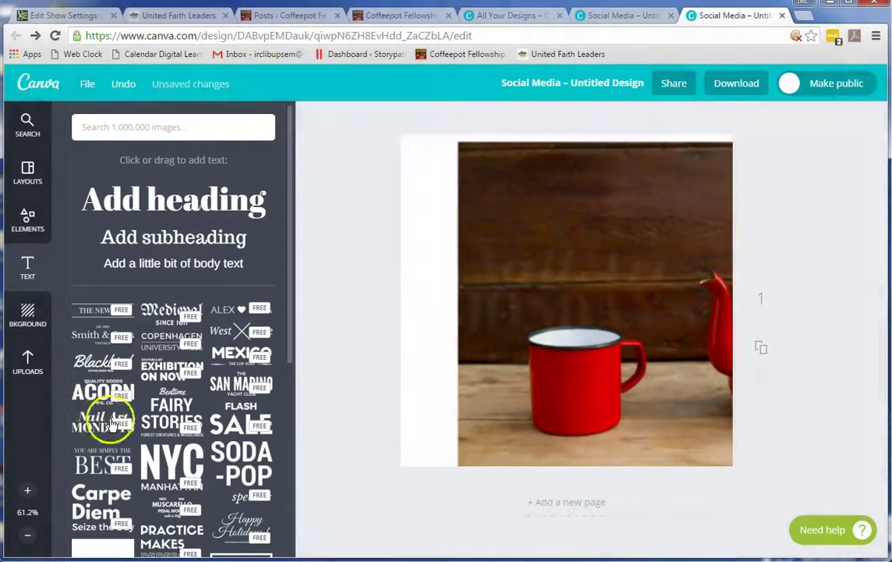
{"action": "left_click", "coordinate": [109, 423]}
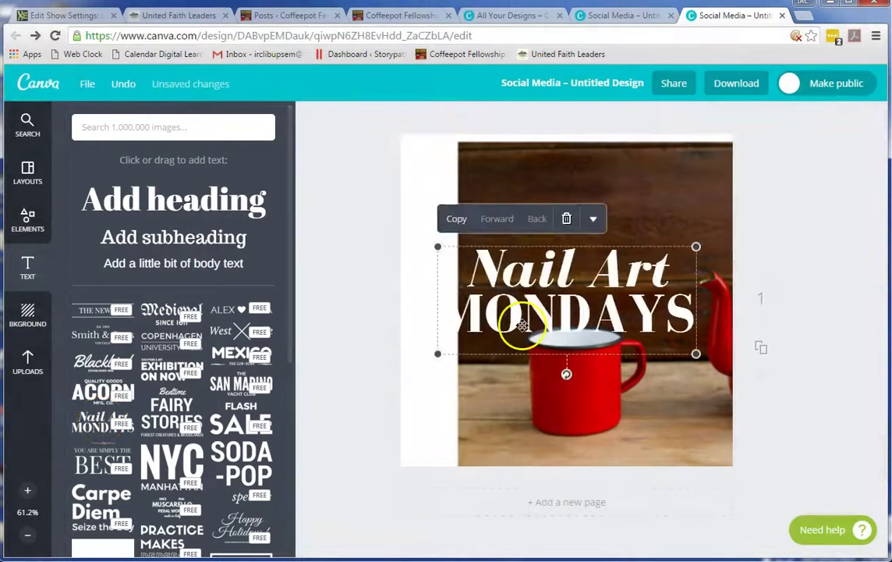
{"action": "left_click_drag", "start_coordinate": [438, 353], "coordinate": [530, 314]}
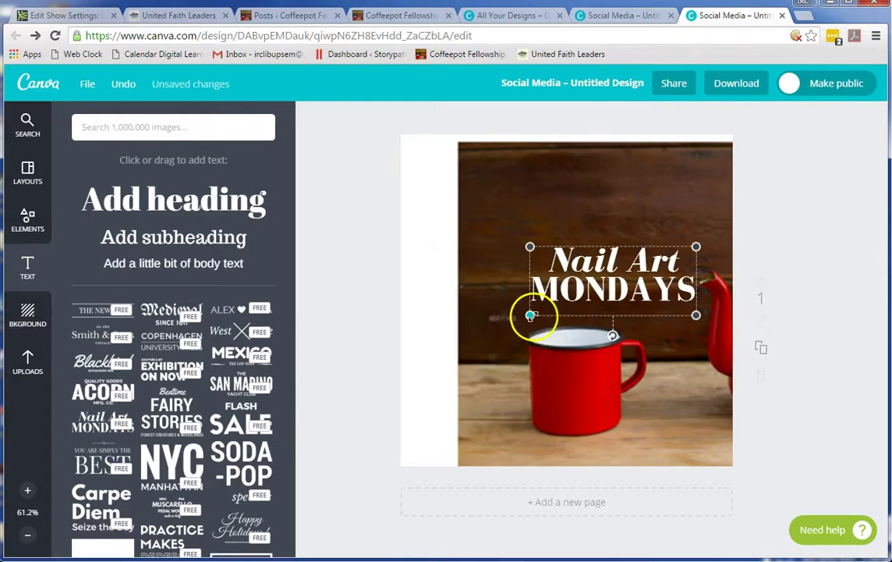
- Replace MONDAYS with 'gdsg' in Black Ops One, coloured green
{"action": "double_click", "coordinate": [626, 290]}
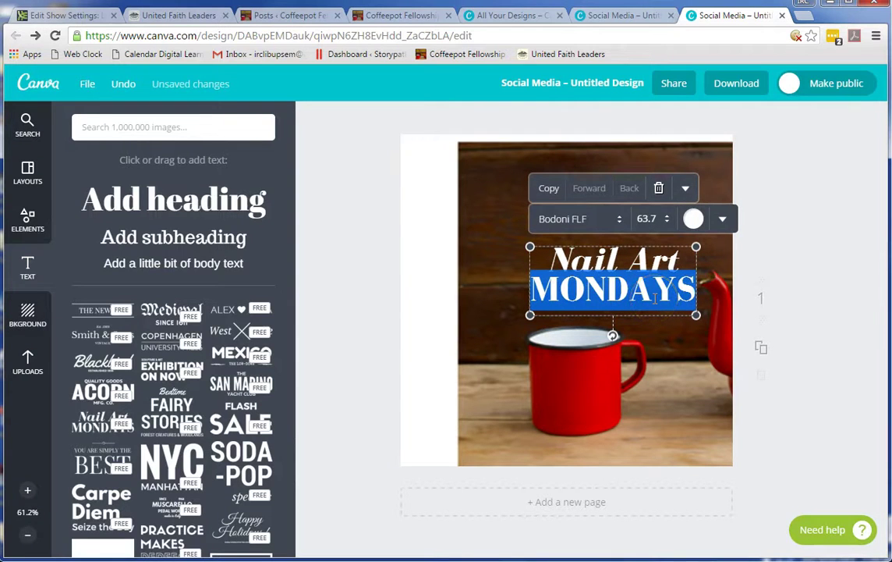
{"action": "type", "text": "gdsg"}
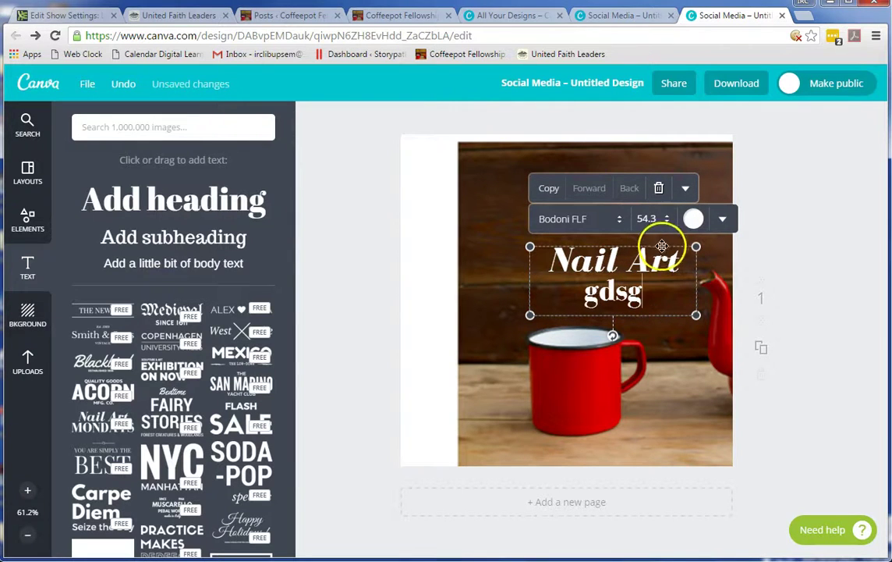
{"action": "left_click", "coordinate": [659, 217]}
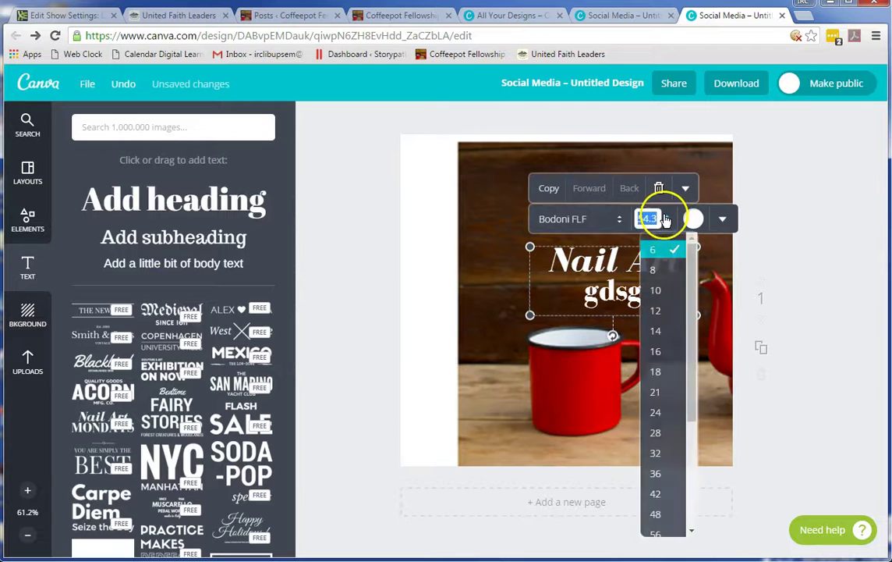
{"action": "left_click", "coordinate": [620, 224]}
{"action": "left_click", "coordinate": [607, 289]}
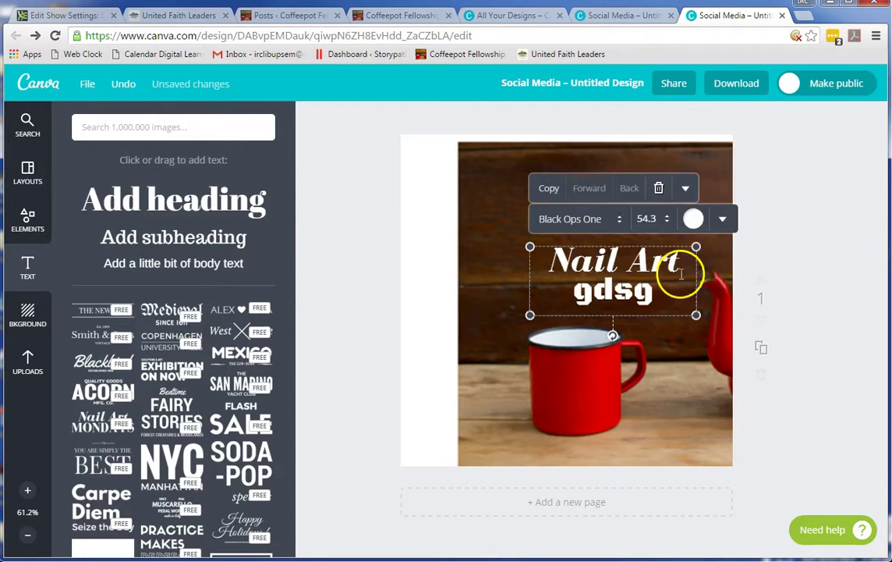
{"action": "left_click", "coordinate": [696, 217]}
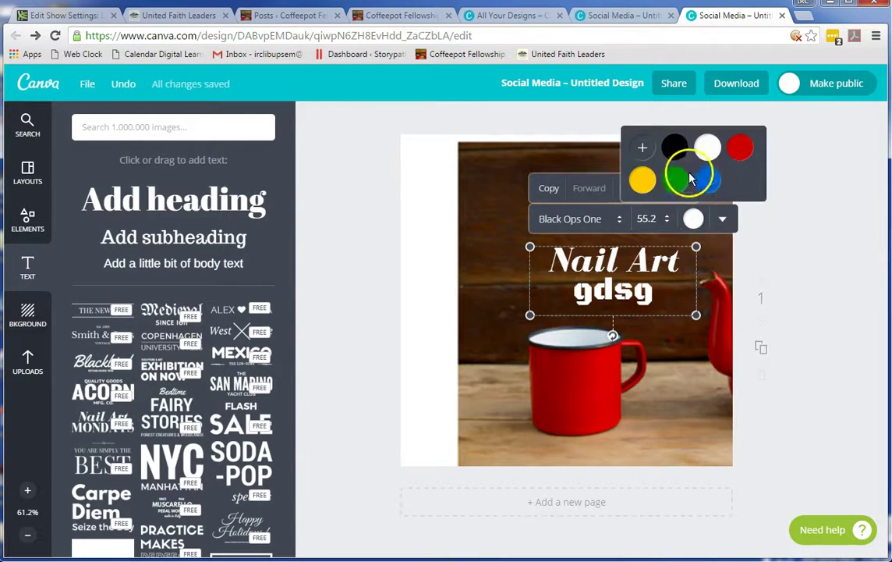
{"action": "left_click", "coordinate": [675, 180]}
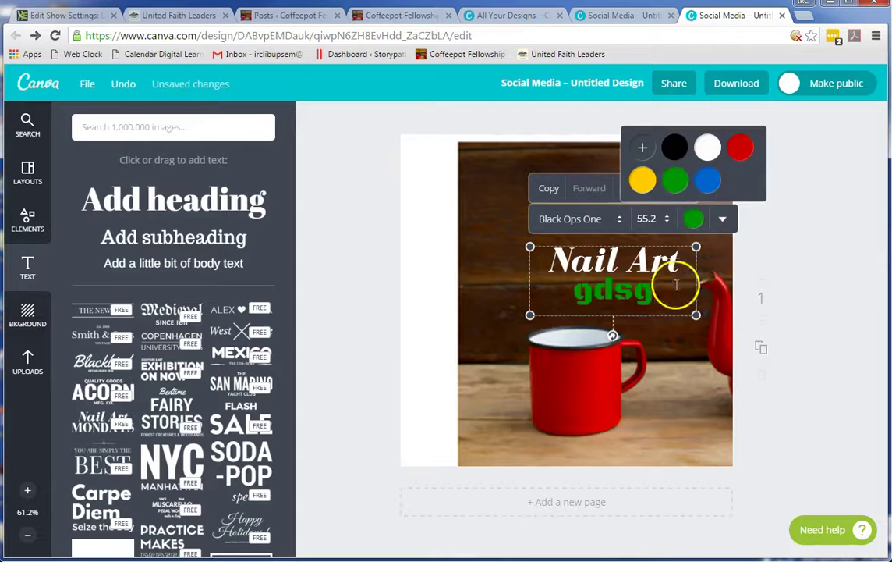
{"action": "left_click", "coordinate": [811, 288]}
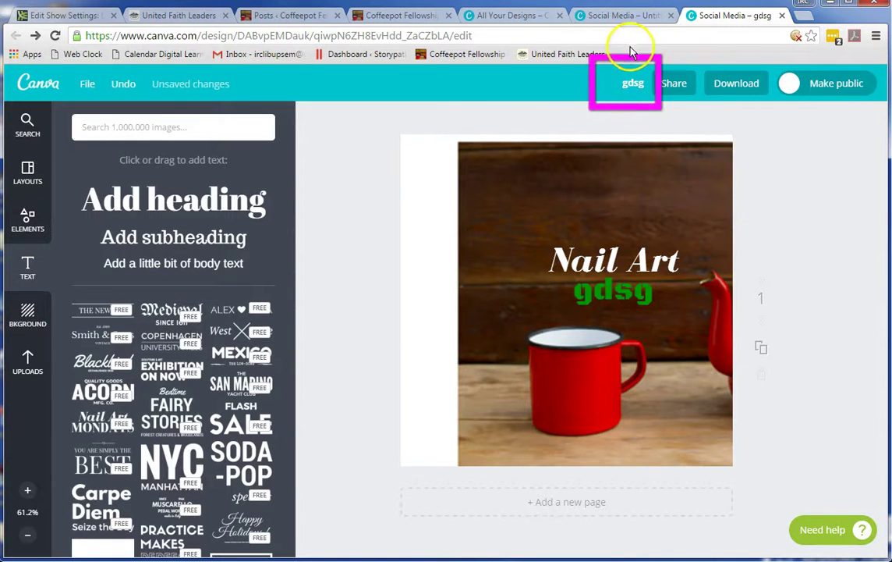
- Rename the design to 'test'
{"action": "left_click", "coordinate": [633, 84]}
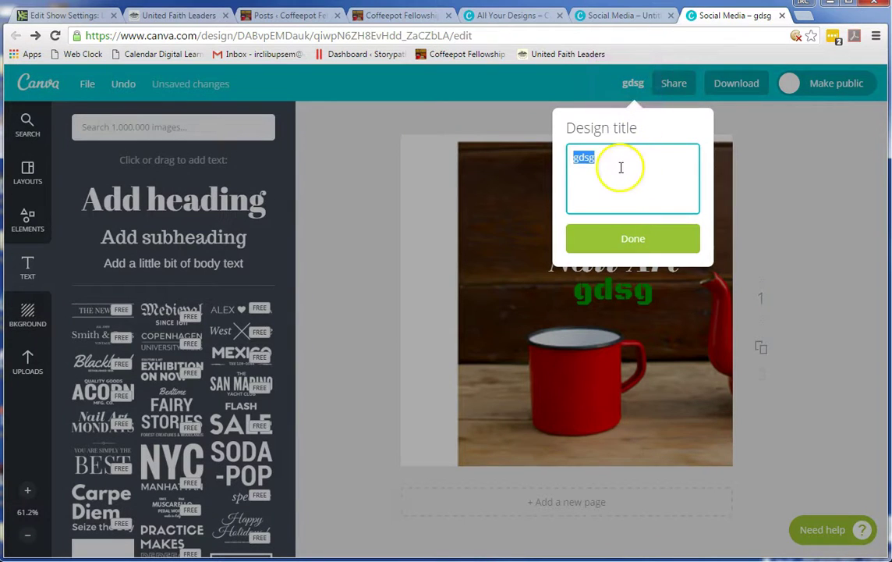
{"action": "type", "text": "tes"}
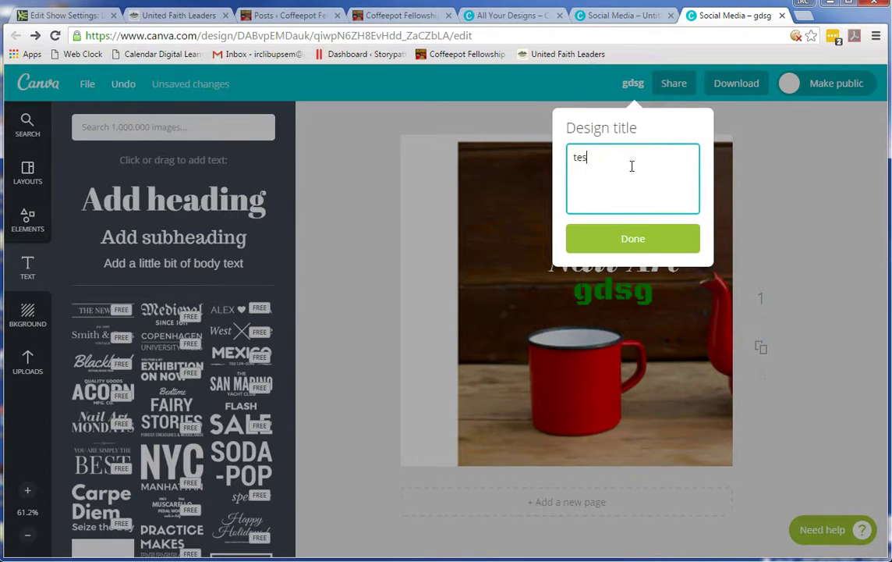
{"action": "type", "text": "t"}
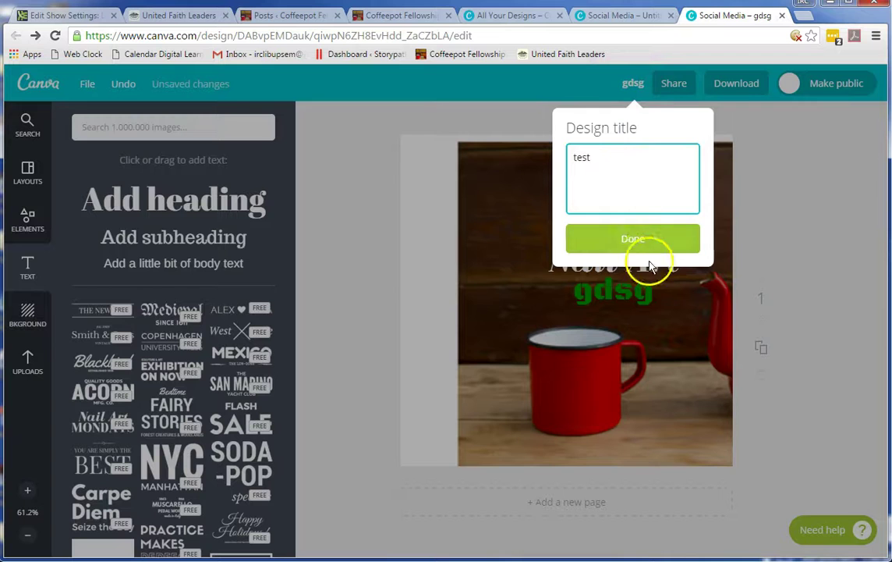
{"action": "left_click", "coordinate": [640, 242]}
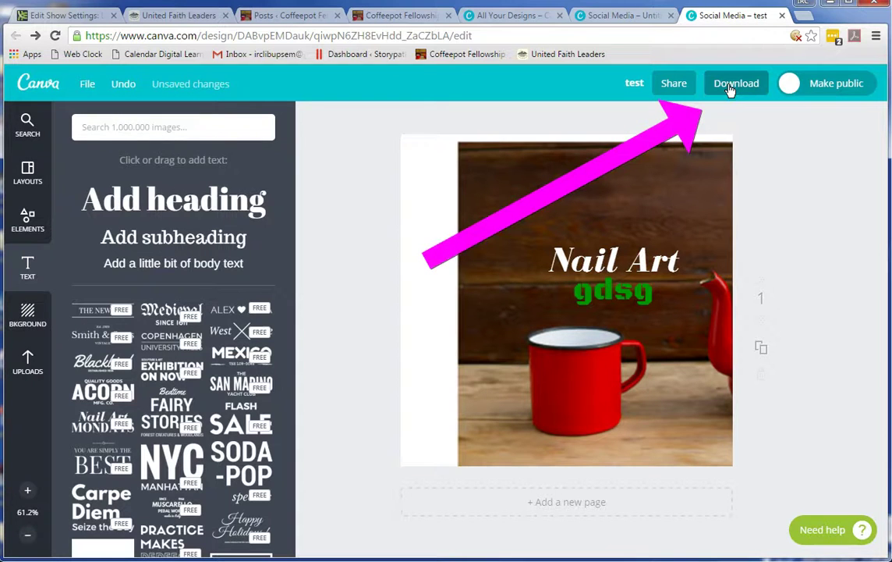
- Download the design as a JPG image for the web
{"action": "left_click", "coordinate": [730, 87]}
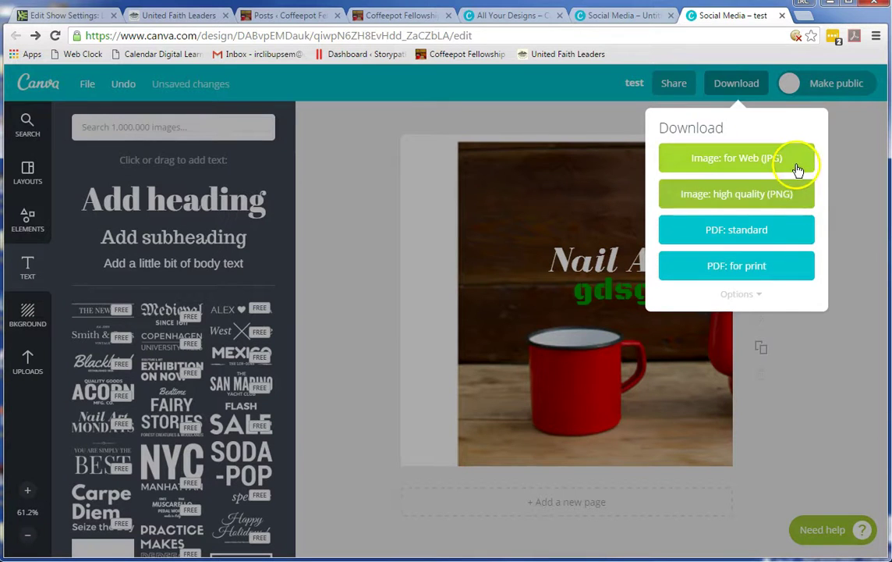
{"action": "left_click", "coordinate": [796, 204]}
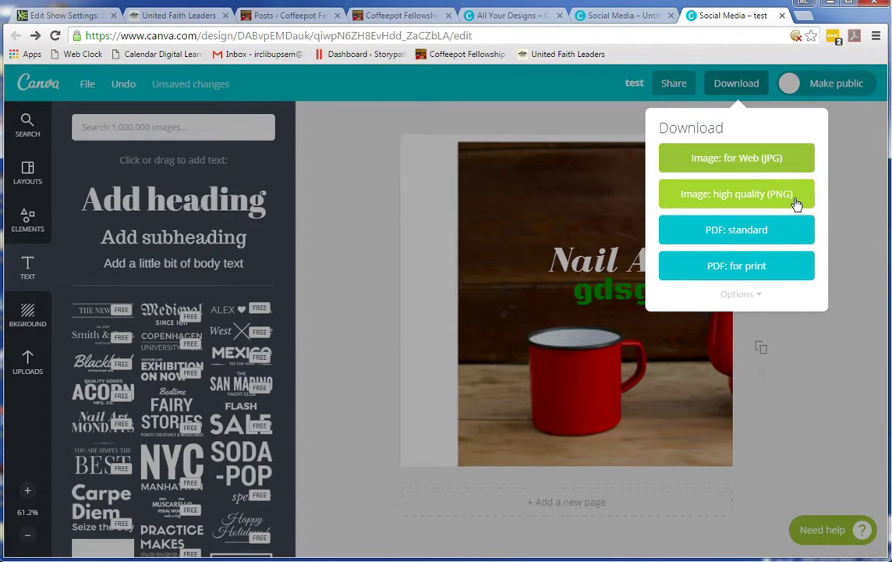
{"action": "left_click", "coordinate": [801, 165]}
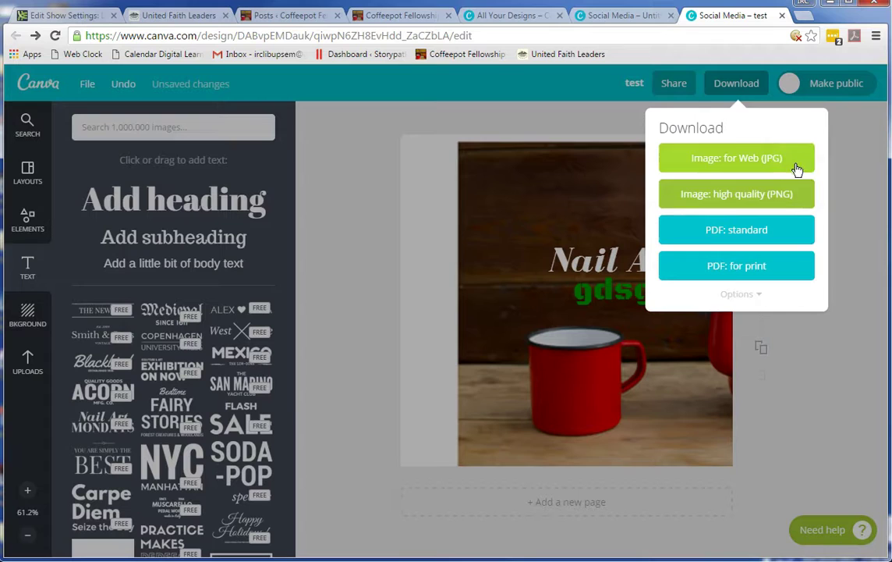
{"action": "left_click", "coordinate": [799, 197]}
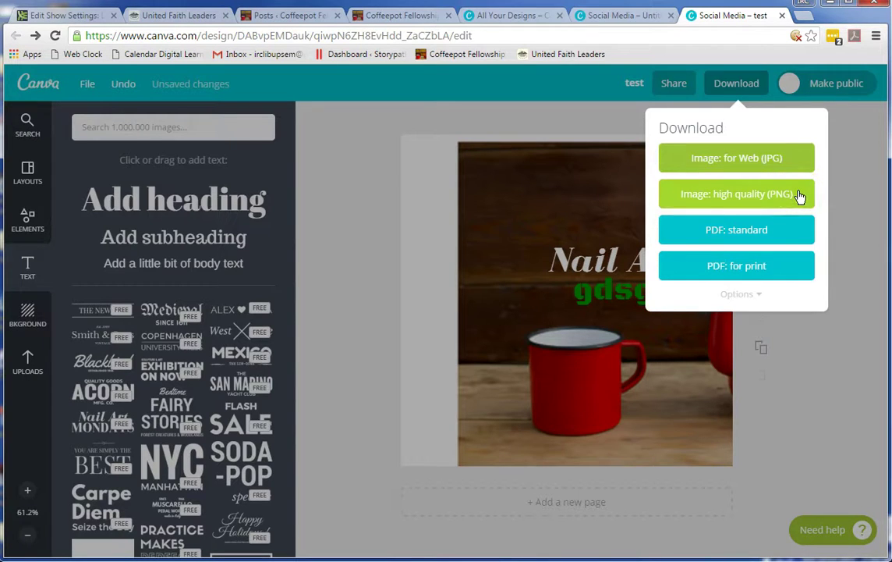
{"action": "left_click", "coordinate": [793, 159]}
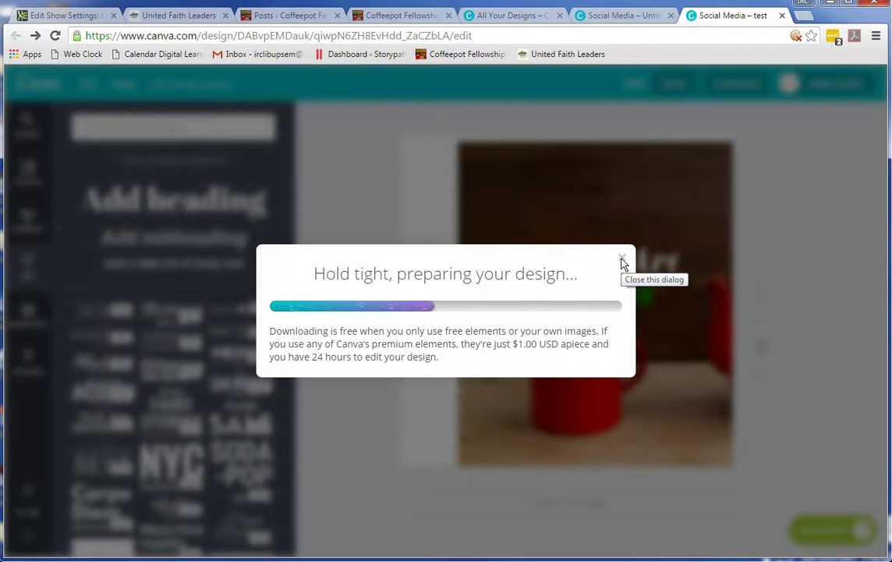
- Switch to the podcast's Edit Show Settings page and look over the Artwork section
{"action": "left_click", "coordinate": [44, 15]}
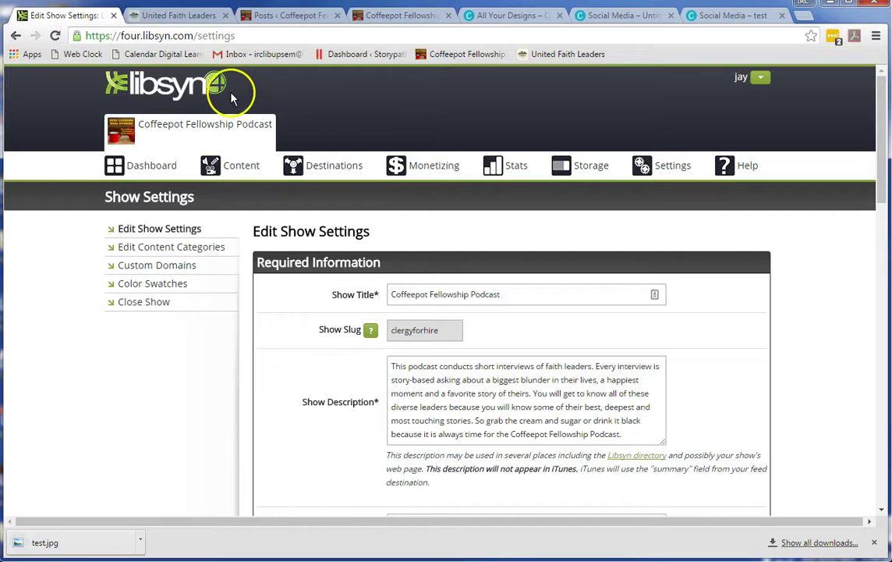
{"action": "scroll", "coordinate": [220, 108], "scroll_direction": "down", "scroll_amount": 10}
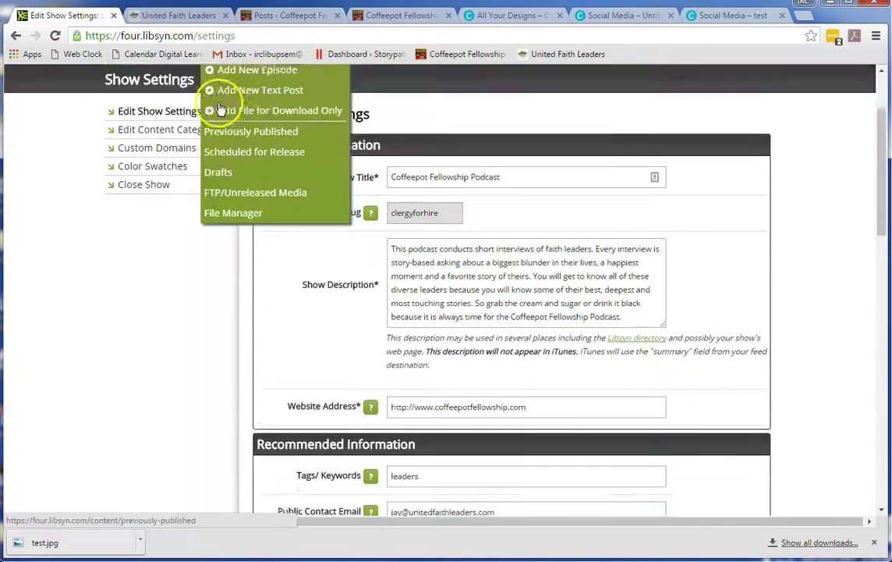
{"action": "scroll", "coordinate": [217, 110], "scroll_direction": "up", "scroll_amount": 2}
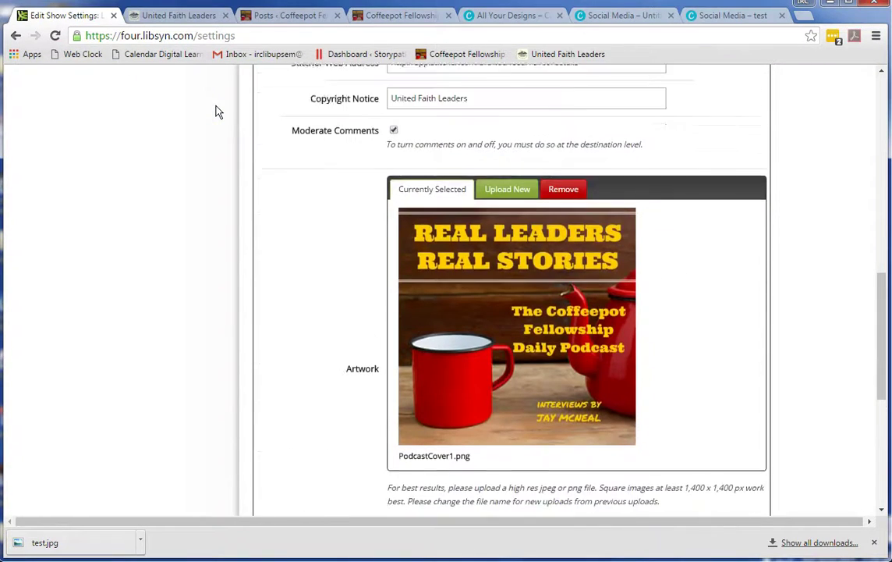
{"action": "scroll", "coordinate": [257, 164], "scroll_direction": "down", "scroll_amount": 1}
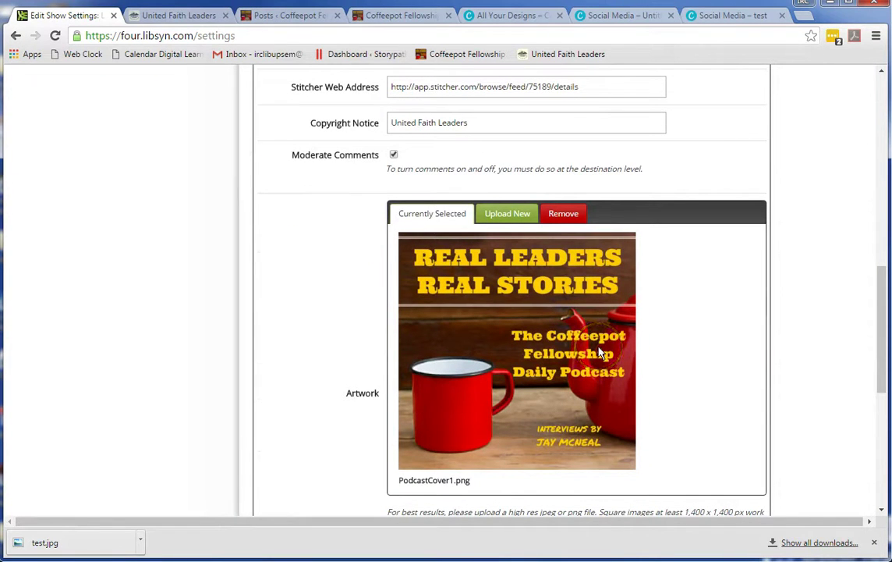
{"action": "scroll", "coordinate": [477, 295], "scroll_direction": "up", "scroll_amount": 10}
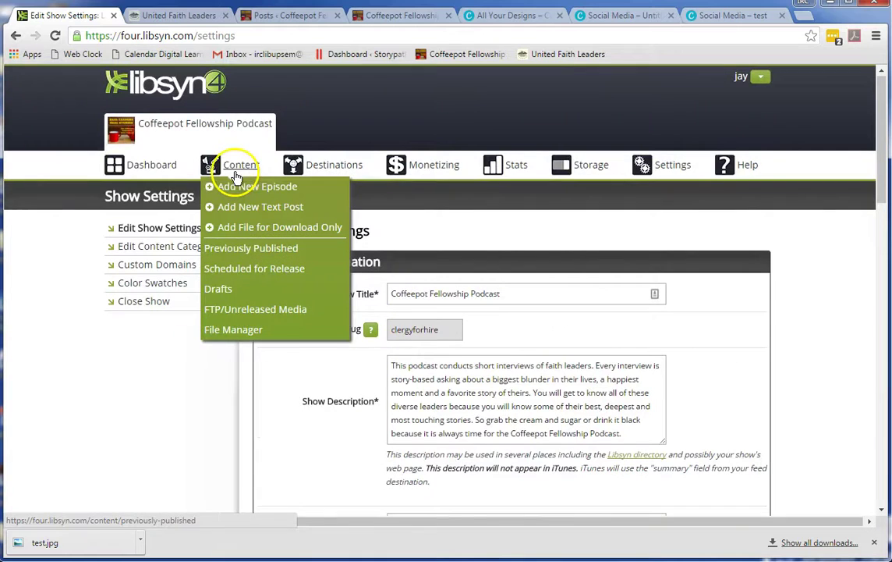
- Open Libsyn's Add New Episode page for the Coffeepot Fellowship Podcast
{"action": "left_click", "coordinate": [244, 187]}
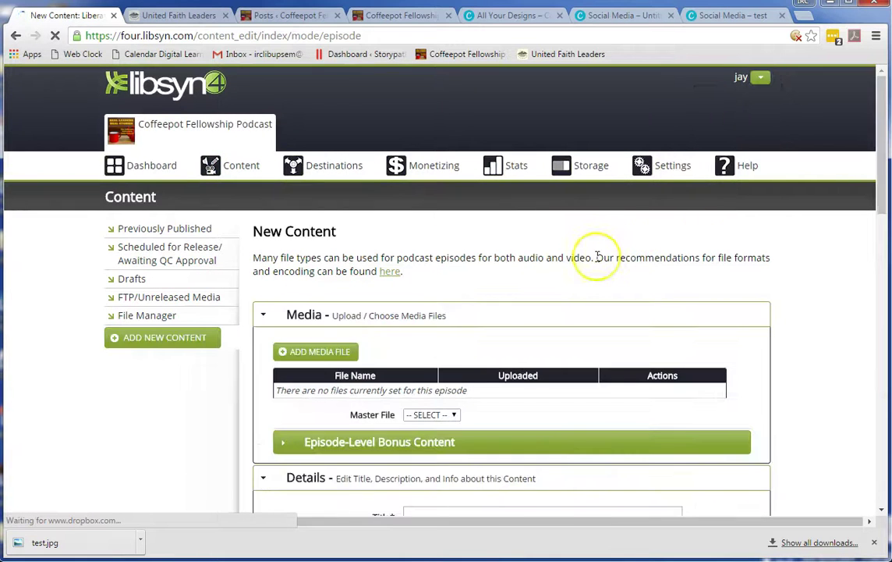
{"action": "scroll", "coordinate": [590, 268], "scroll_direction": "down", "scroll_amount": 2}
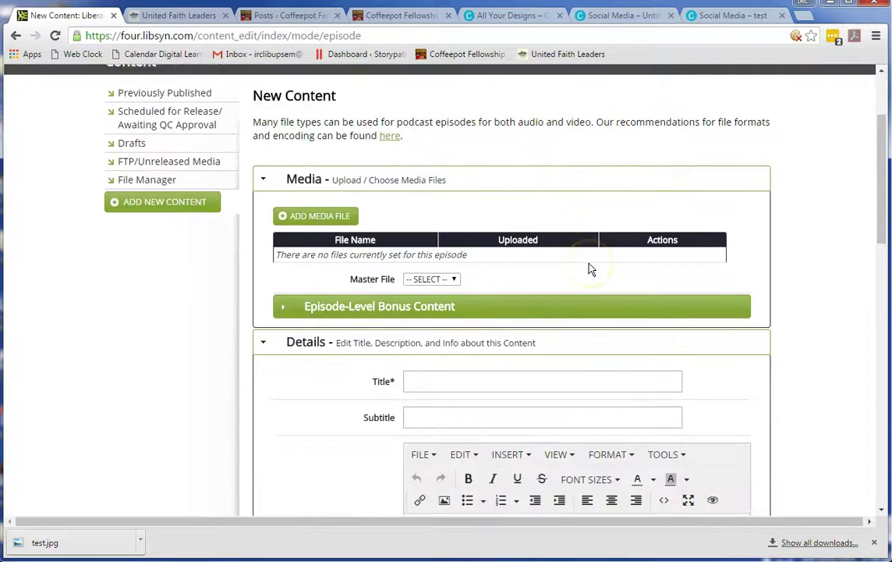
{"action": "scroll", "coordinate": [590, 268], "scroll_direction": "up", "scroll_amount": 2}
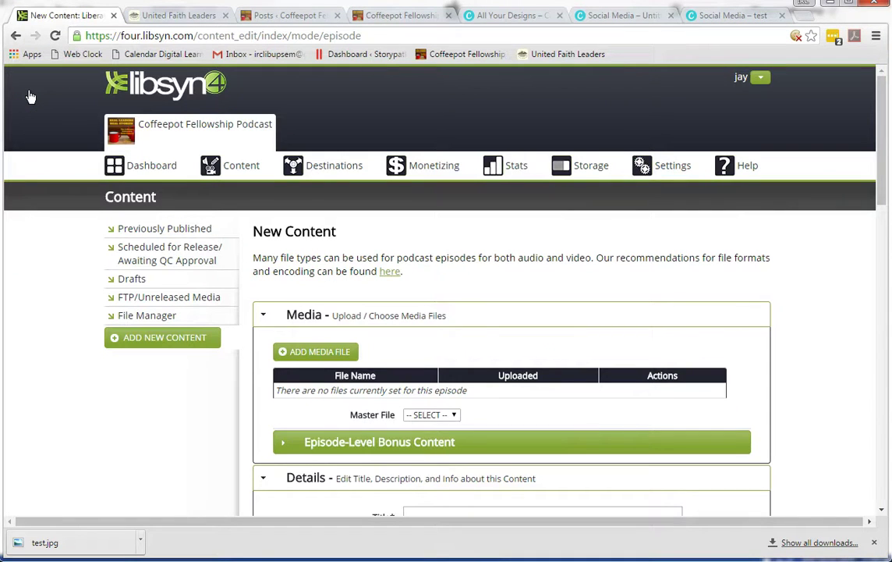
{"action": "key", "text": "alt+Tab"}
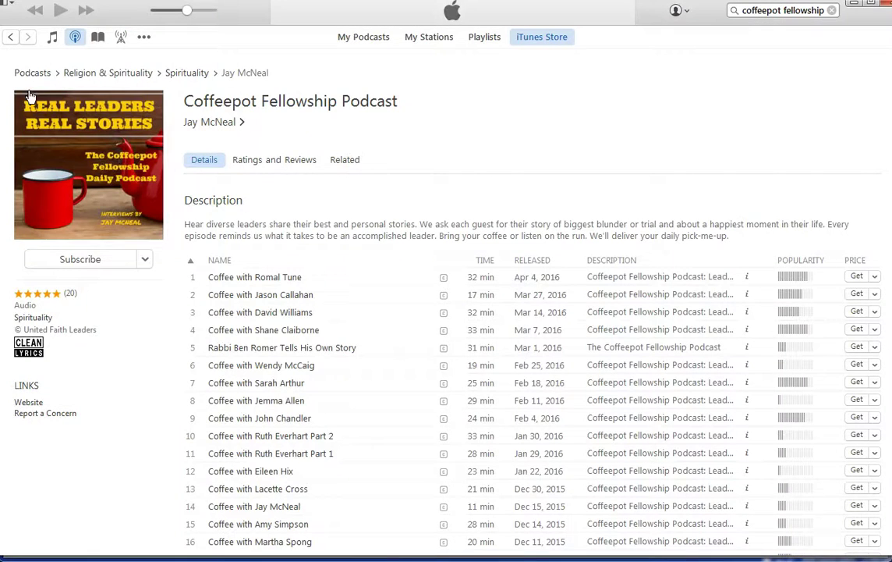
- Show the Coffeepot Fellowship Podcast's ratings and reviews, then open its sharing options
{"action": "left_click", "coordinate": [89, 187]}
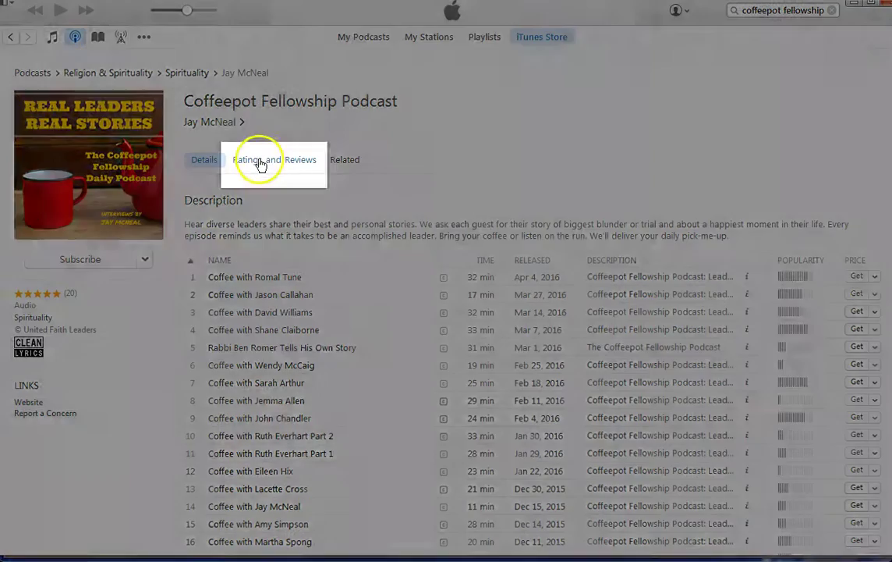
{"action": "left_click", "coordinate": [265, 161]}
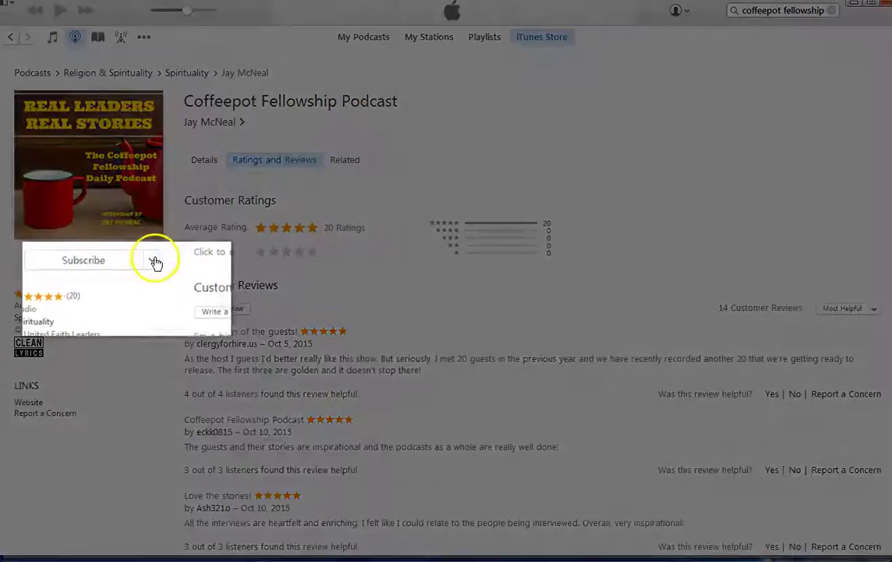
{"action": "left_click", "coordinate": [145, 259]}
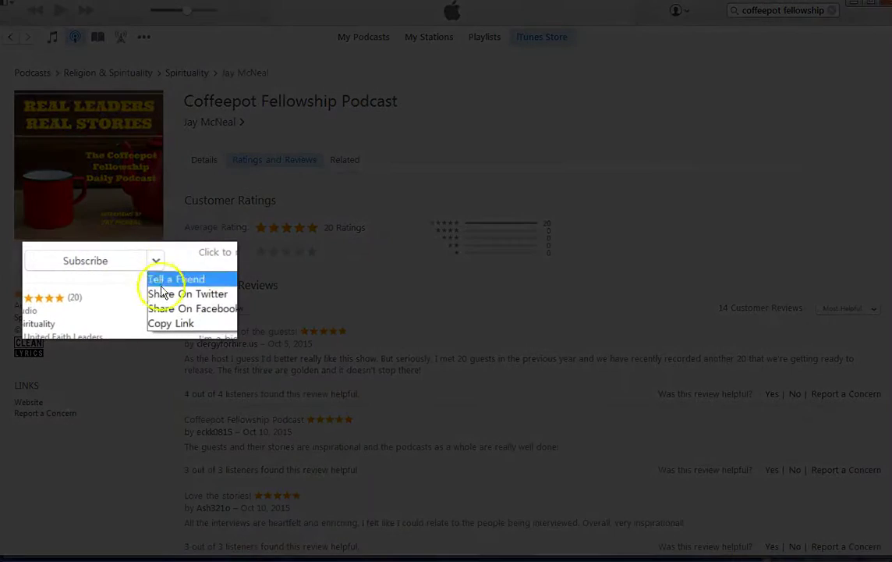